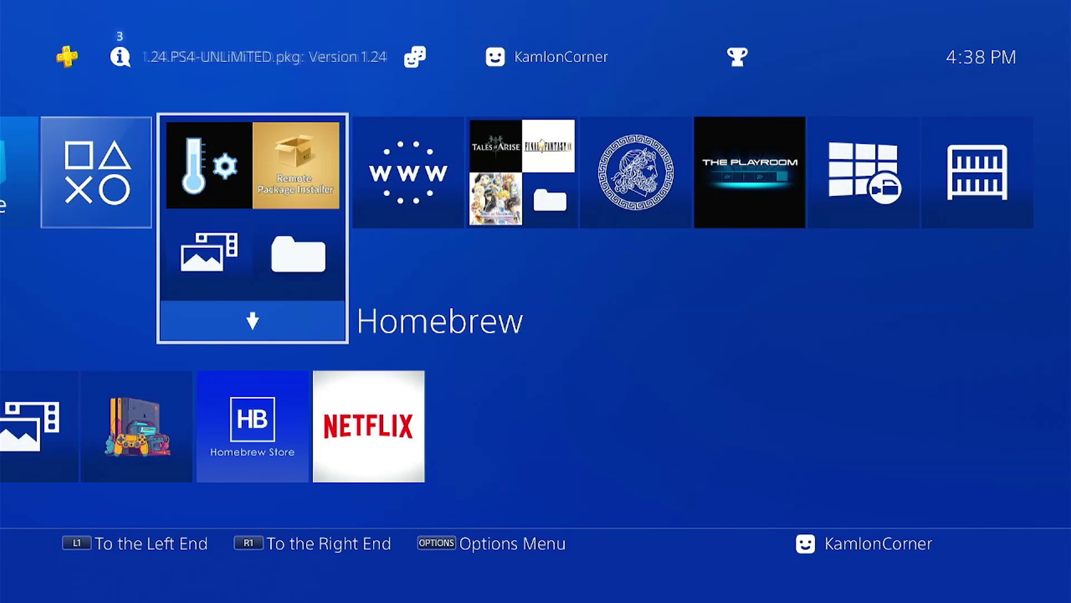
# - Open the console's Settings from the home screen
pyautogui.press('Up')
pyautogui.press('Right')
pyautogui.press('Left')
pyautogui.press('Return')
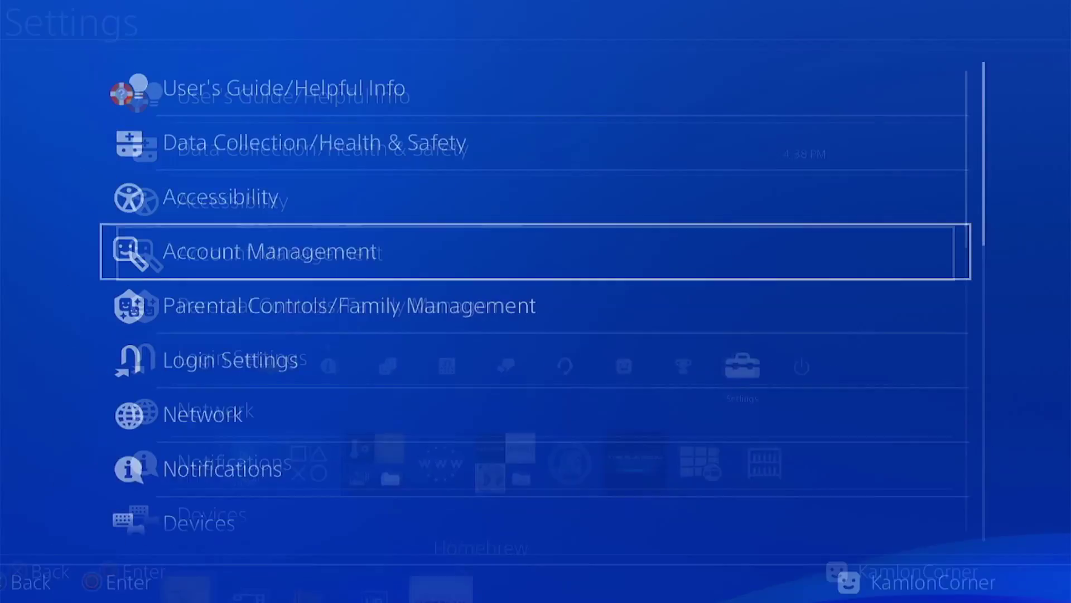
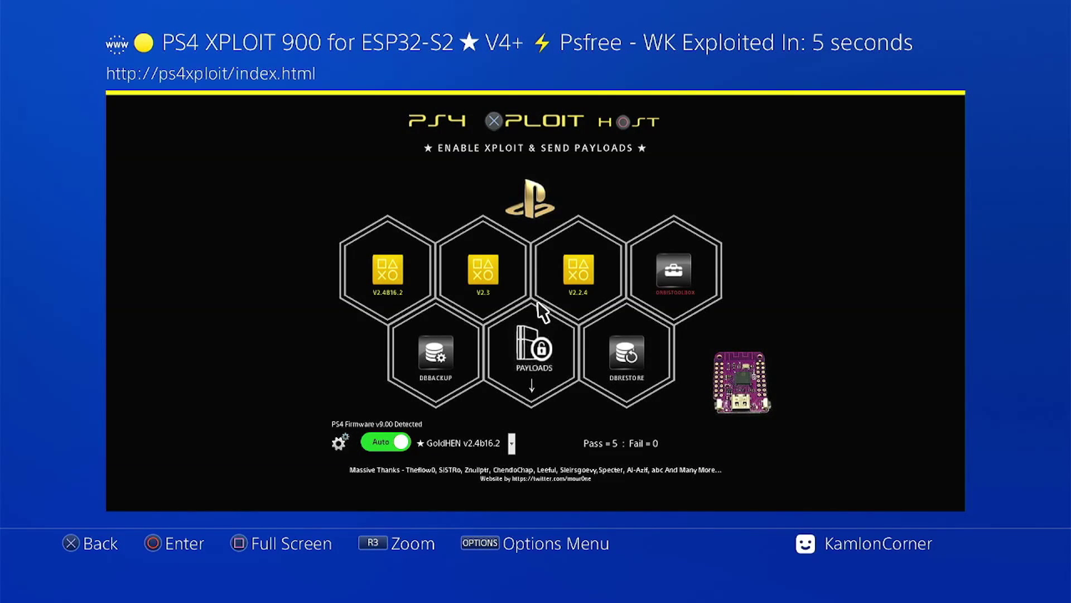
# - Leave the exploit host page and format the AS2115 USB storage device as extended storage through the console's Settings
pyautogui.press('super')
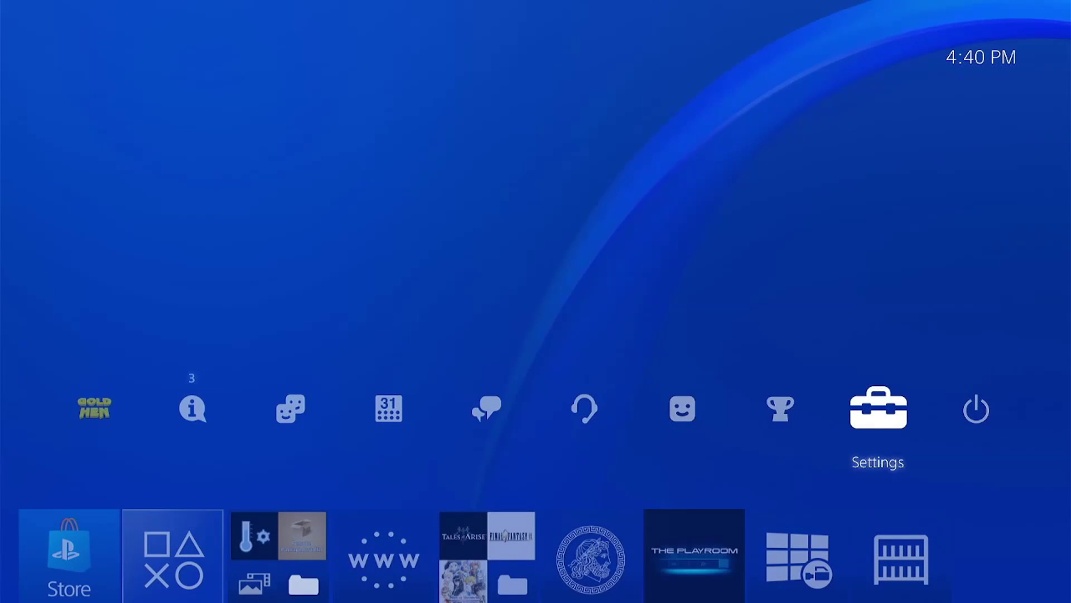
pyautogui.press('Return')
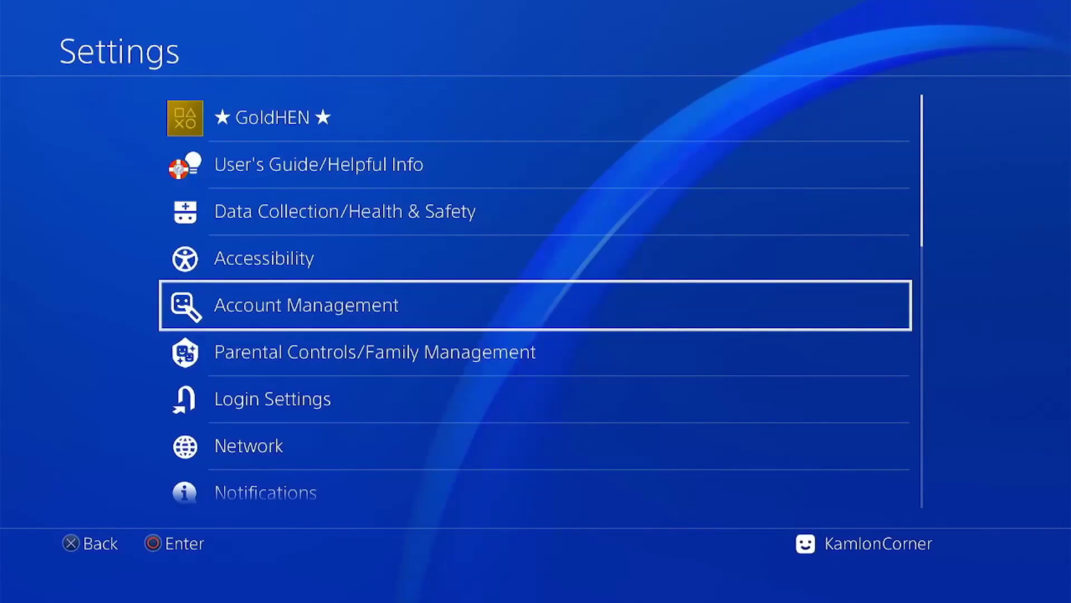
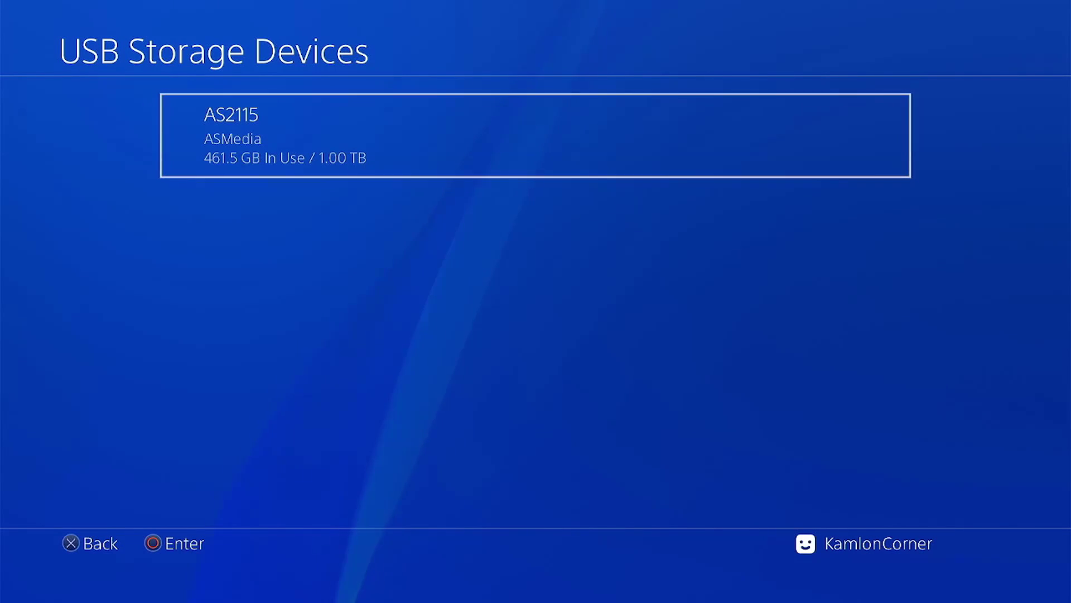
pyautogui.press('Return')
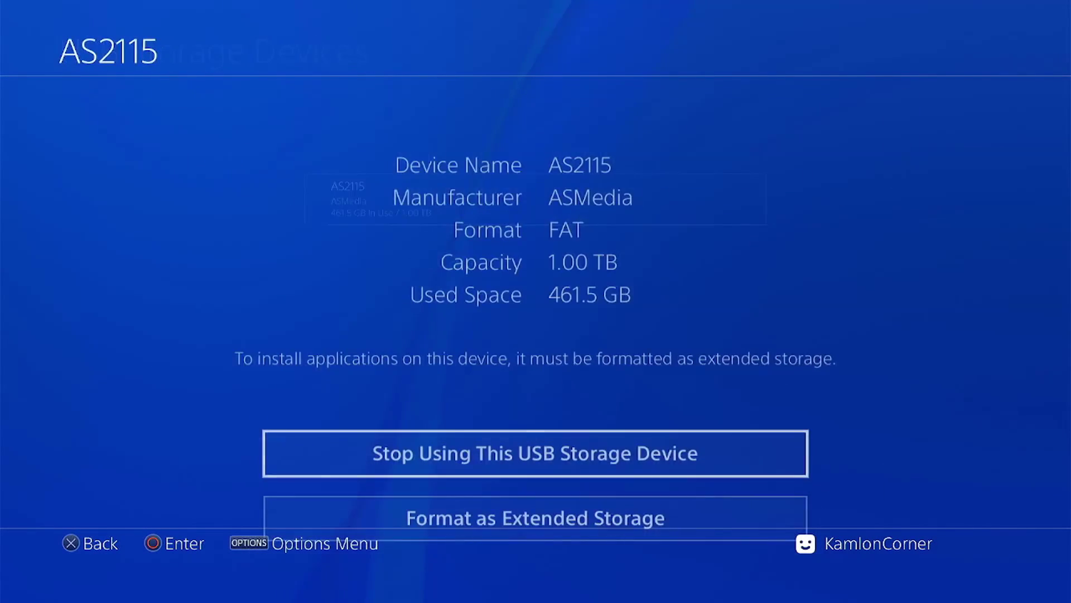
pyautogui.press('Down')
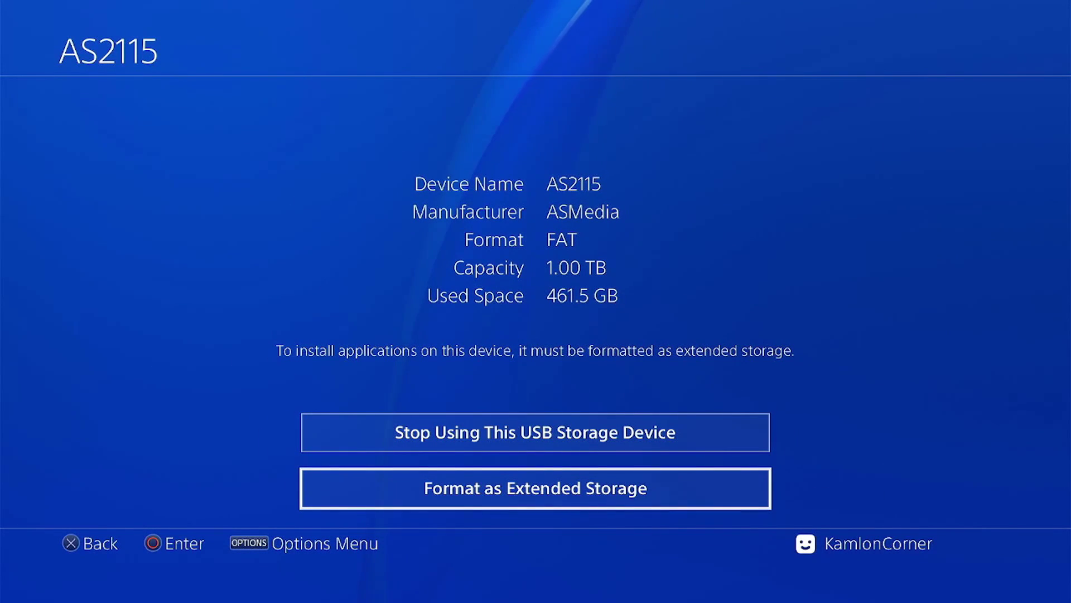
pyautogui.press('Return')
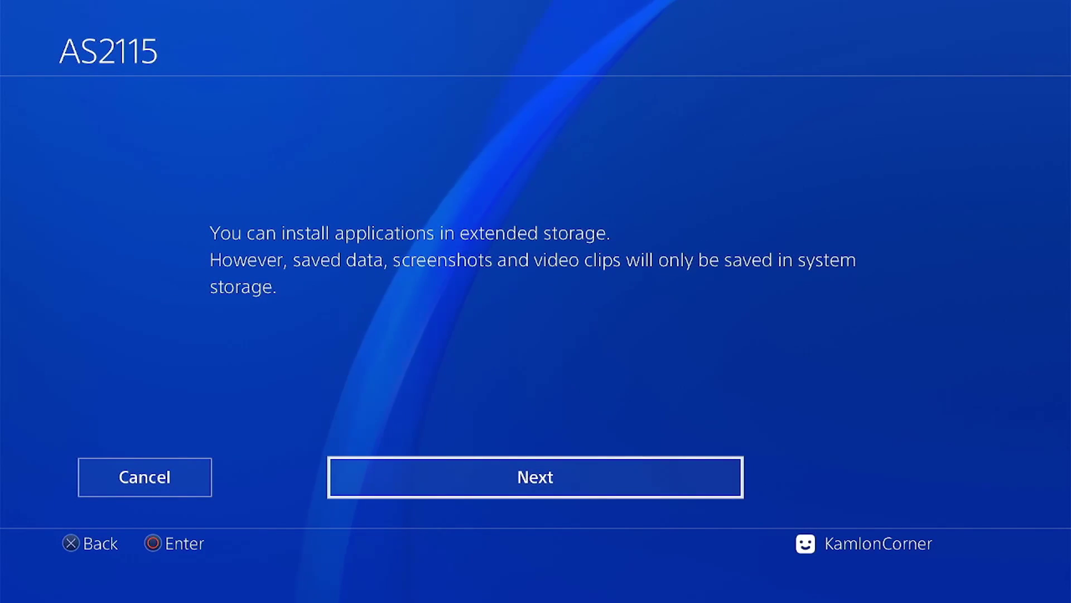
pyautogui.press('Return')
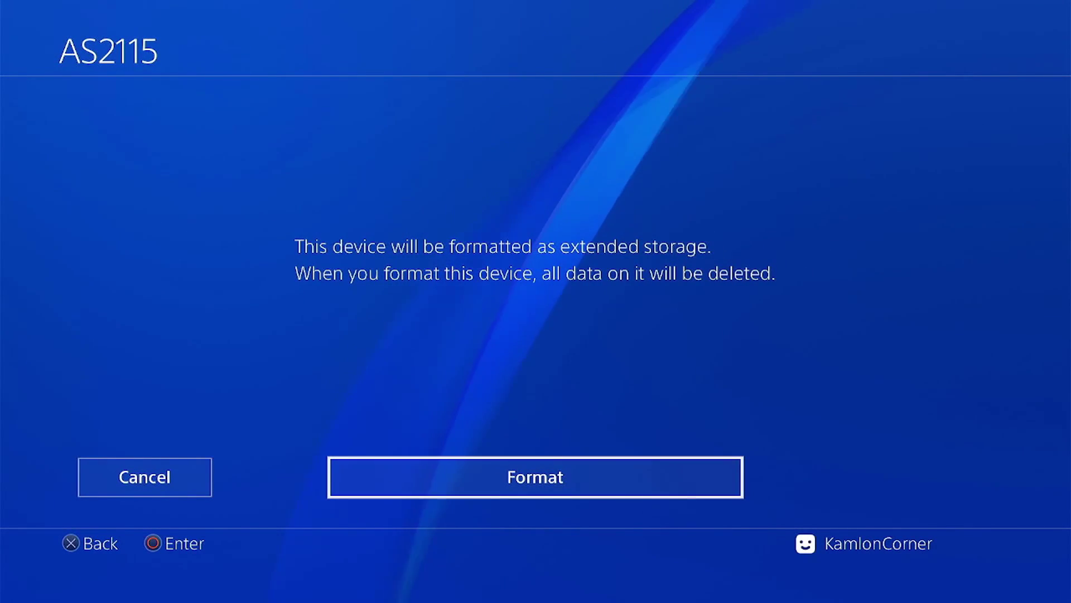
pyautogui.press('Return')
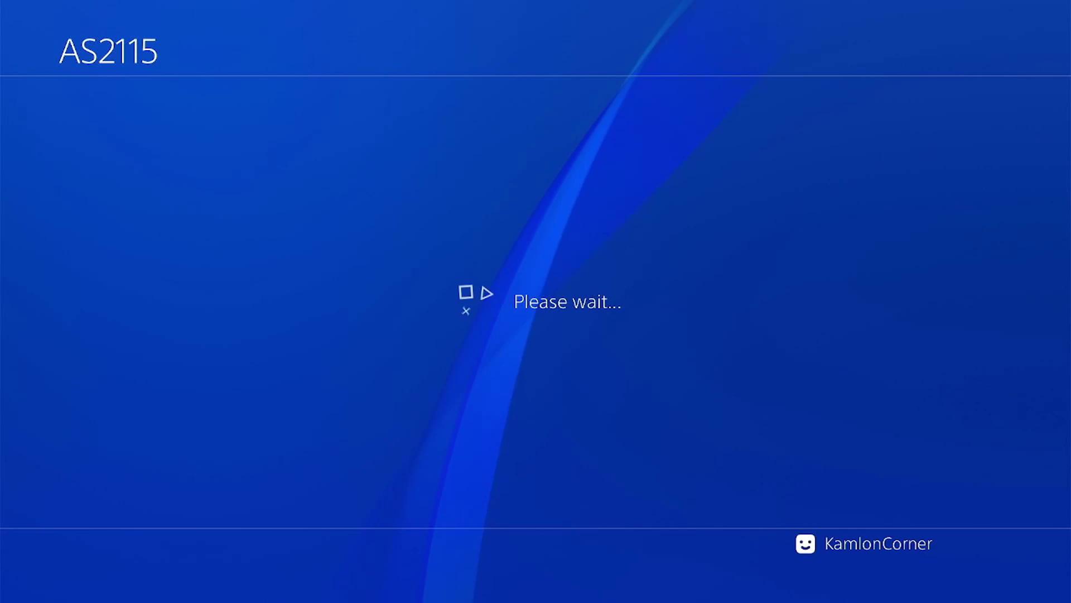
pyautogui.press('Right')
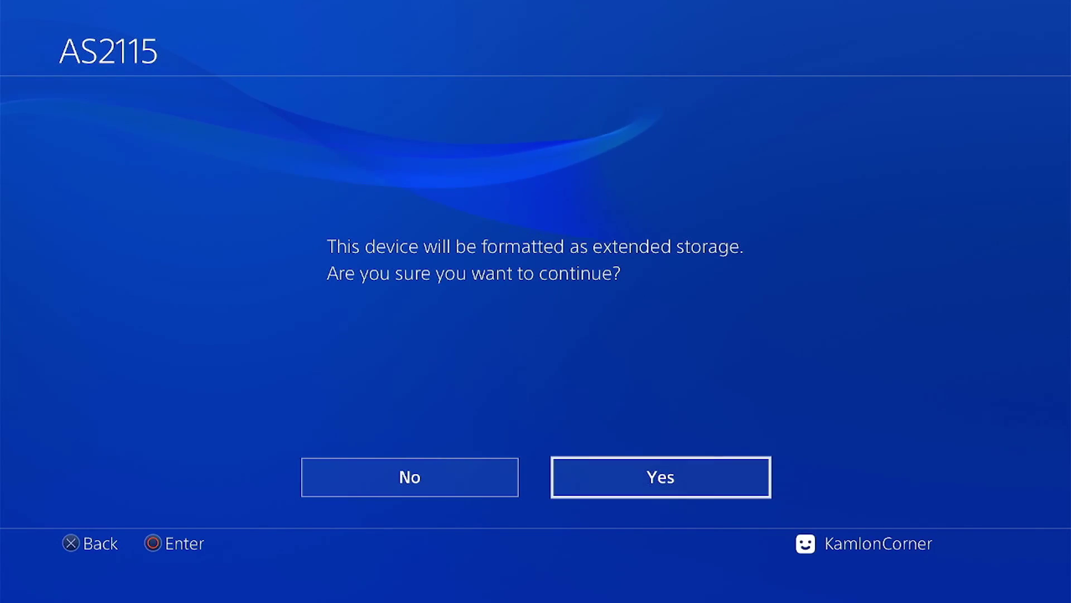
pyautogui.press('Return')
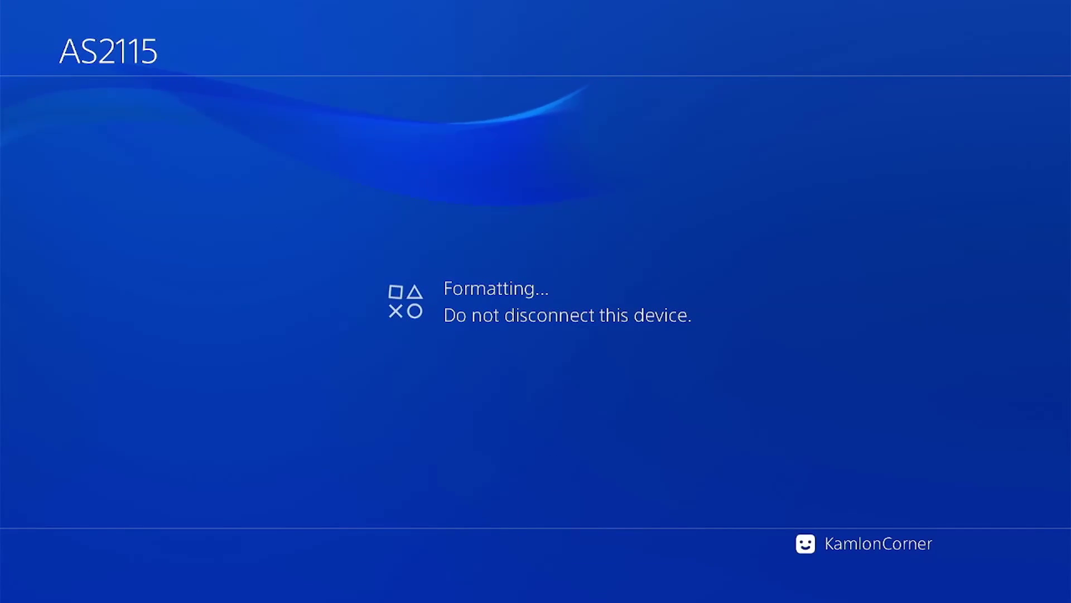
pyautogui.press('Return')
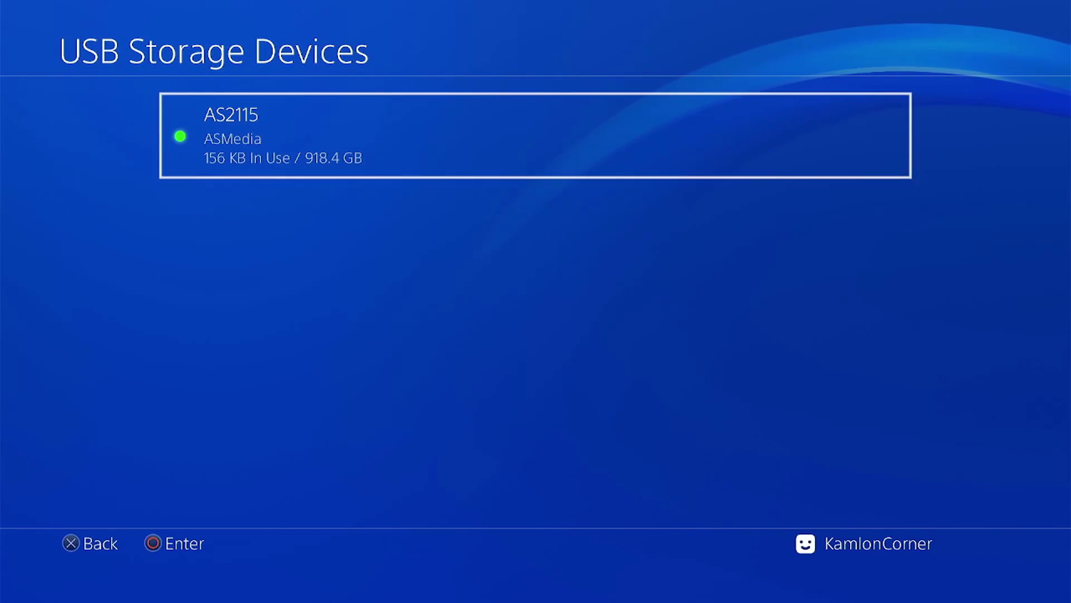
# - Open the Storage settings and check the application install location for the system and extended storage
pyautogui.press('Escape')
pyautogui.press('Up')
pyautogui.press('Up')
pyautogui.press('Up')
pyautogui.press('Escape')
pyautogui.press('Up')
pyautogui.press('Down')
pyautogui.press('Down')
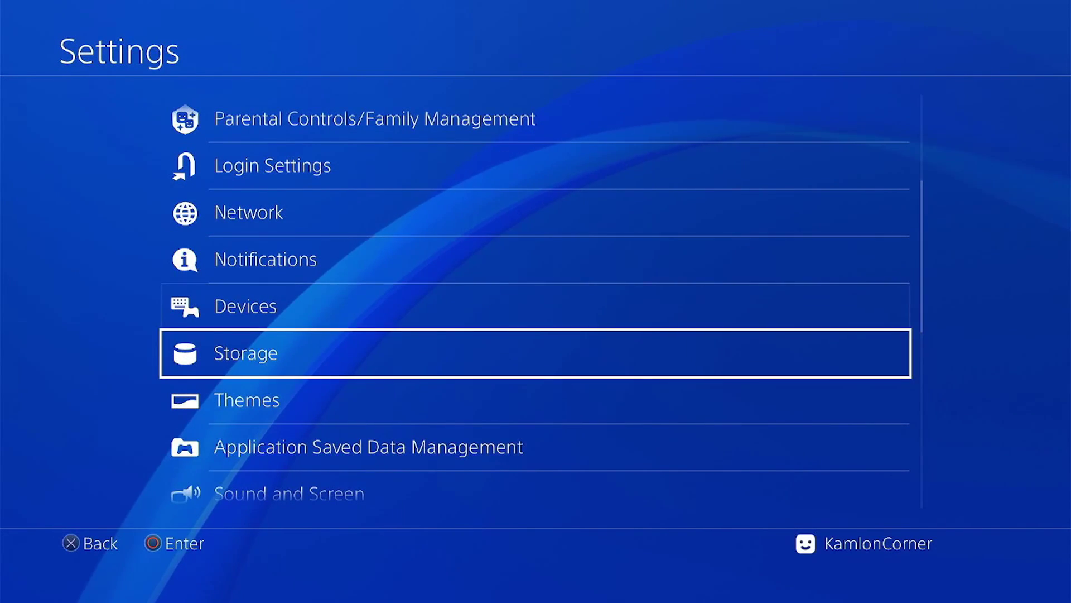
pyautogui.press('Return')
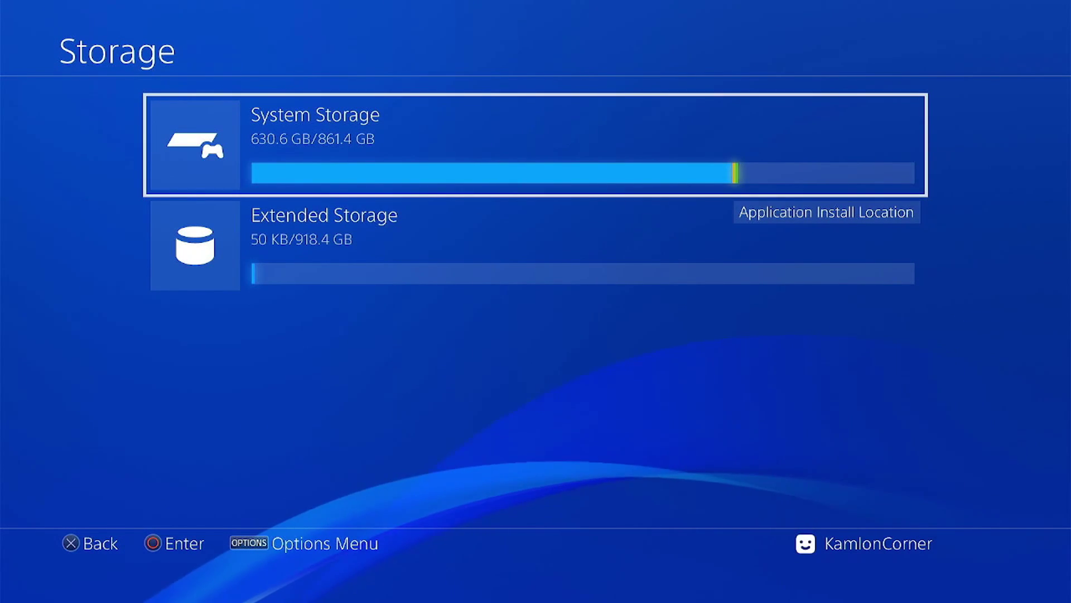
pyautogui.press('Menu')
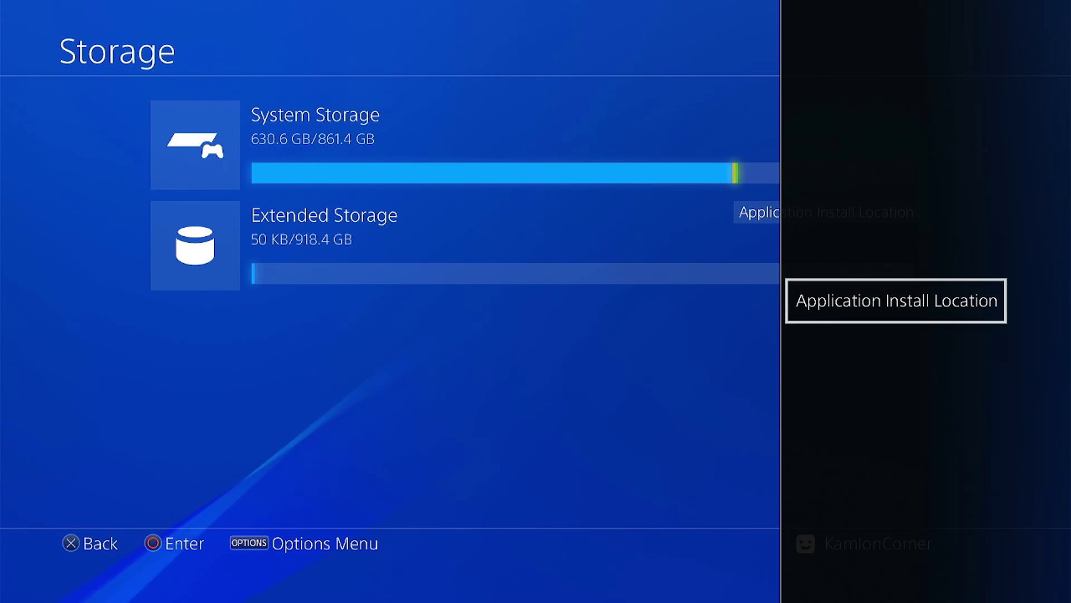
pyautogui.press('Escape')
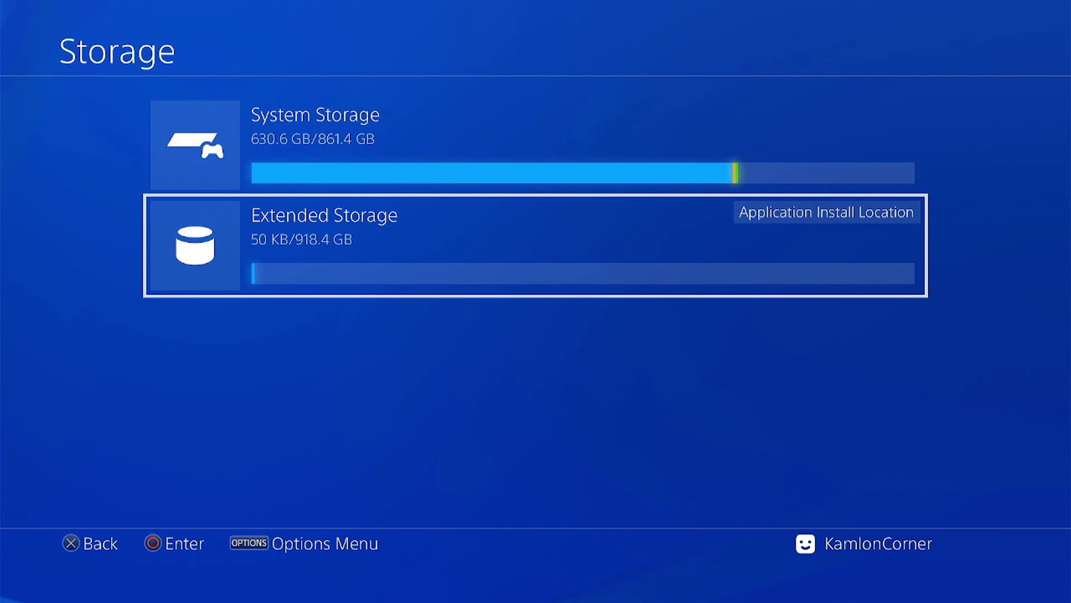
pyautogui.press('Up')
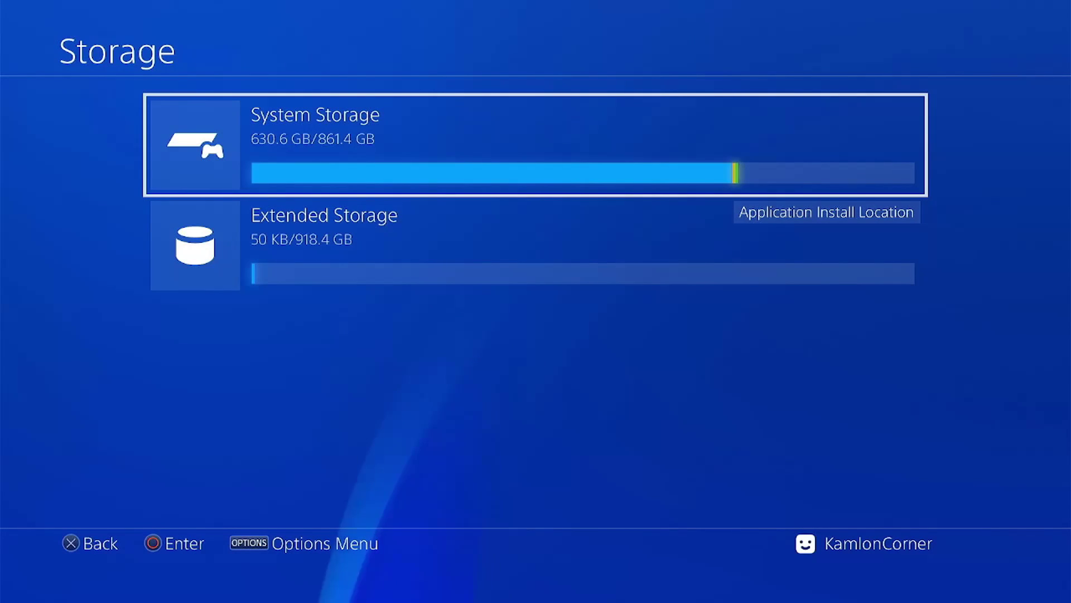
# - Install all listed game packages with the Package Installer in GoldHEN's Debug Settings
pyautogui.press('Escape')
pyautogui.press('Escape')
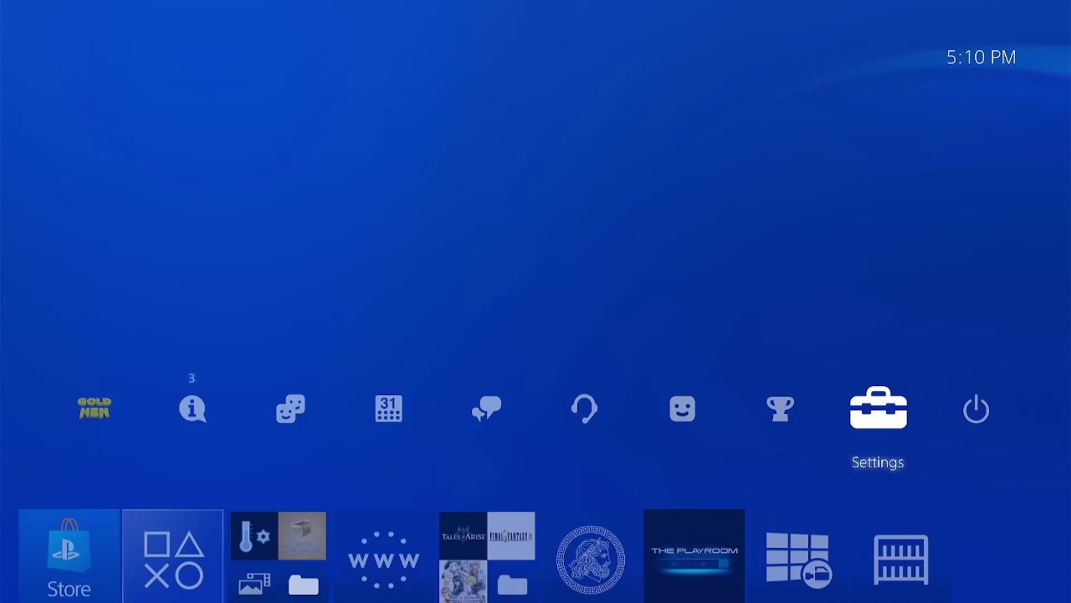
pyautogui.press('Return')
pyautogui.press('Up')
pyautogui.press('Up')
pyautogui.press('Up')
pyautogui.press('Return')
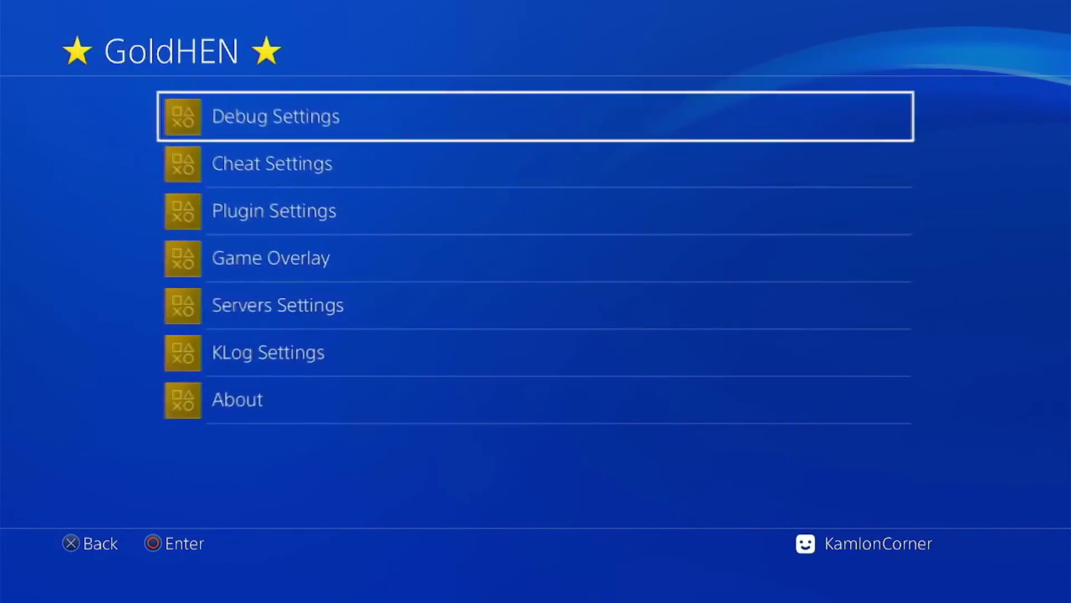
pyautogui.press('Return')
pyautogui.press('Return')
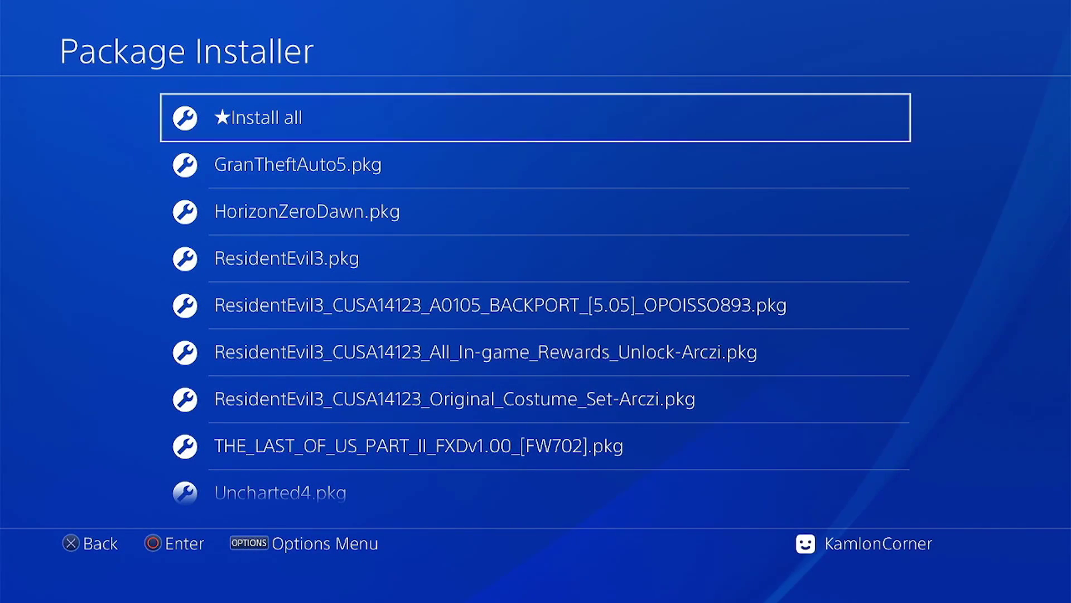
pyautogui.press('Return')
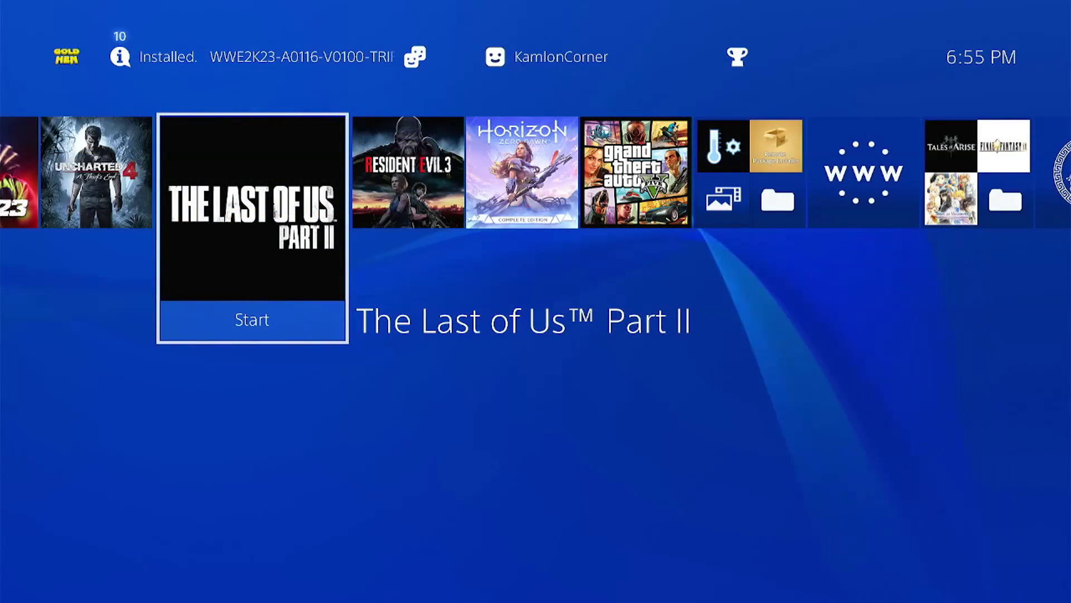
# - Open the Extended Storage details in the console's Storage settings
pyautogui.press('Up')
pyautogui.press('Return')
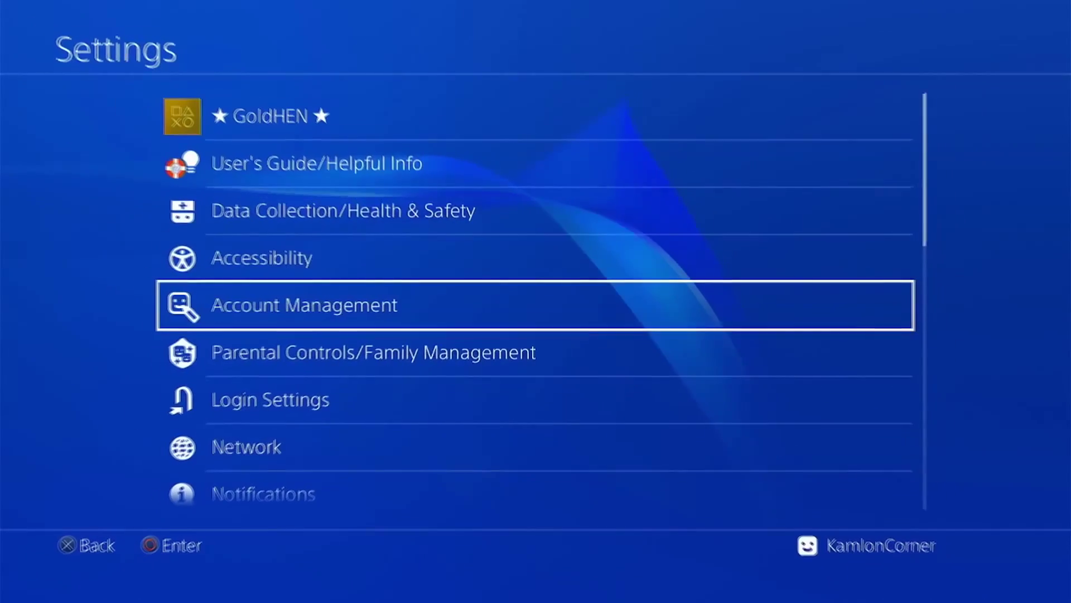
pyautogui.press('Down')
pyautogui.press('Down')
pyautogui.press('Down')
pyautogui.press('Down')
pyautogui.press('Down')
pyautogui.press('Down')
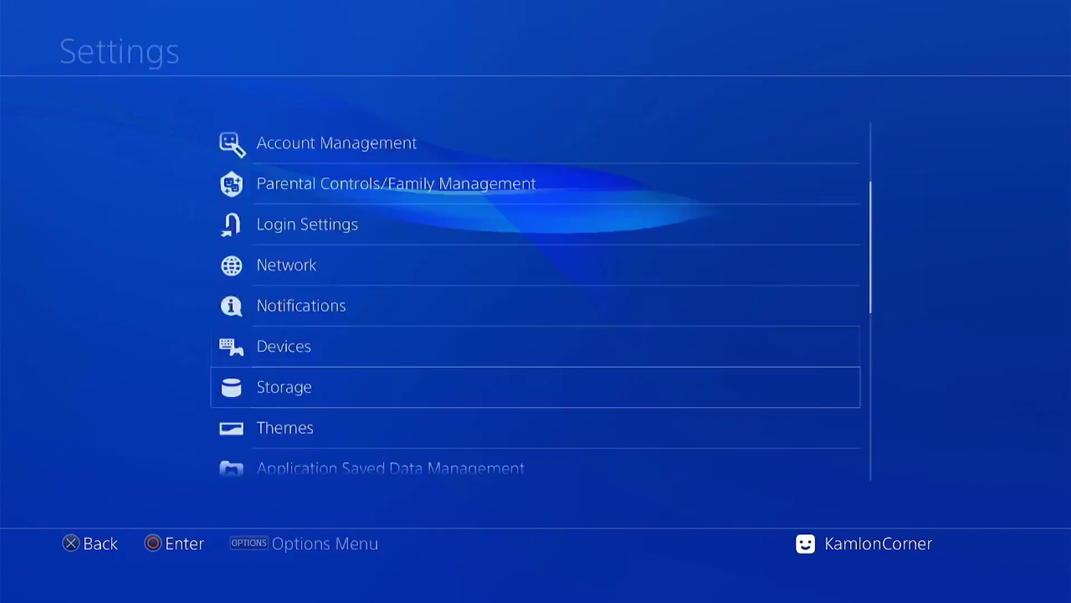
pyautogui.press('Return')
pyautogui.press('Return')
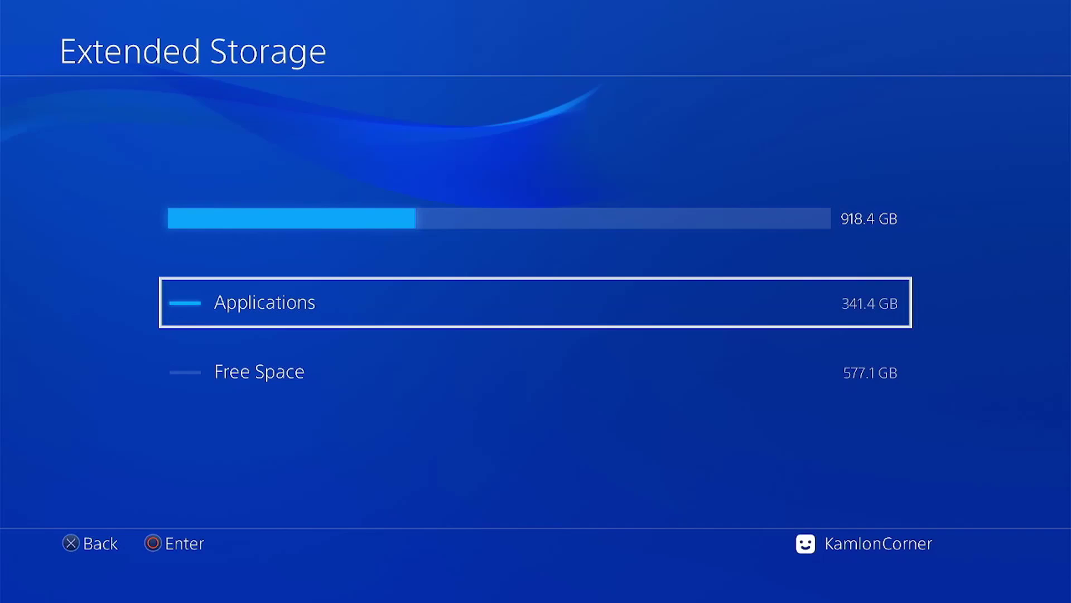
# - Review the applications installed on extended storage and their sizes, then return to the storage overview
pyautogui.press('Return')
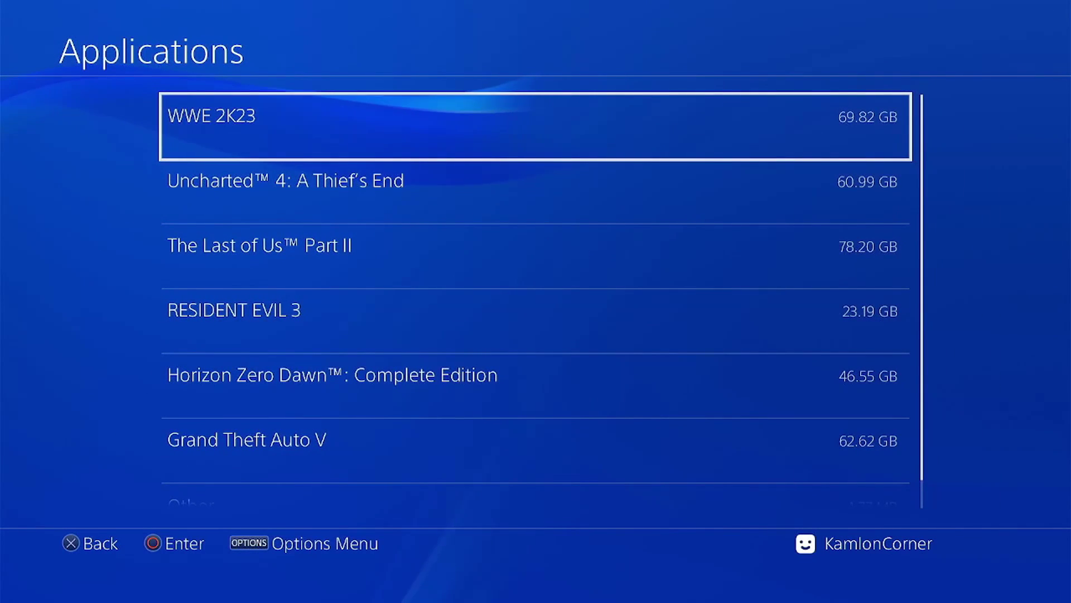
pyautogui.press('Down')
pyautogui.press('Down')
pyautogui.press('Down')
pyautogui.press('Down')
pyautogui.press('Down')
pyautogui.press('Up')
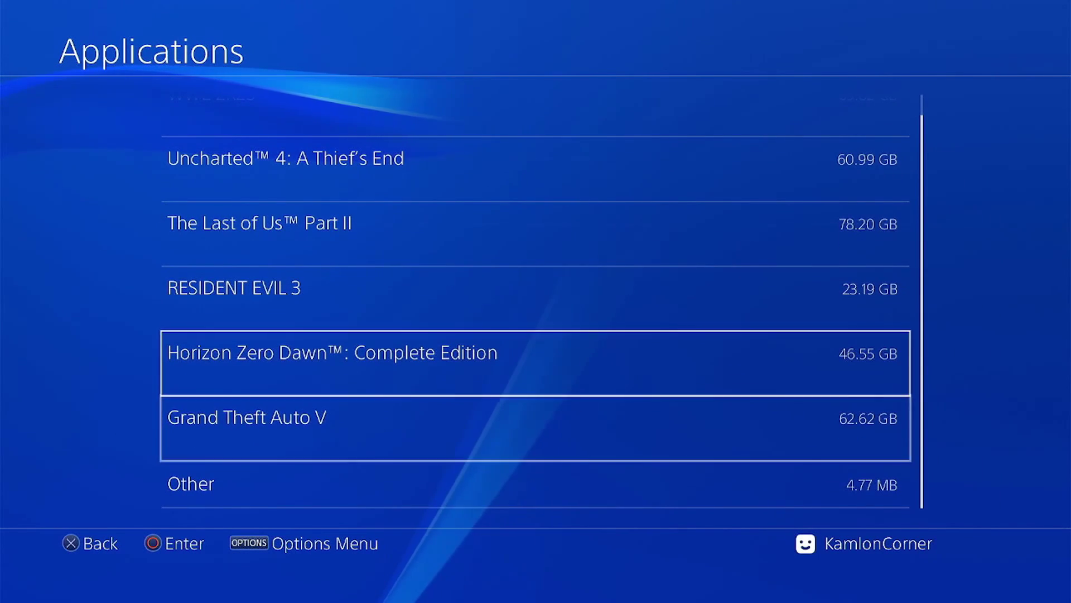
pyautogui.press('Escape')
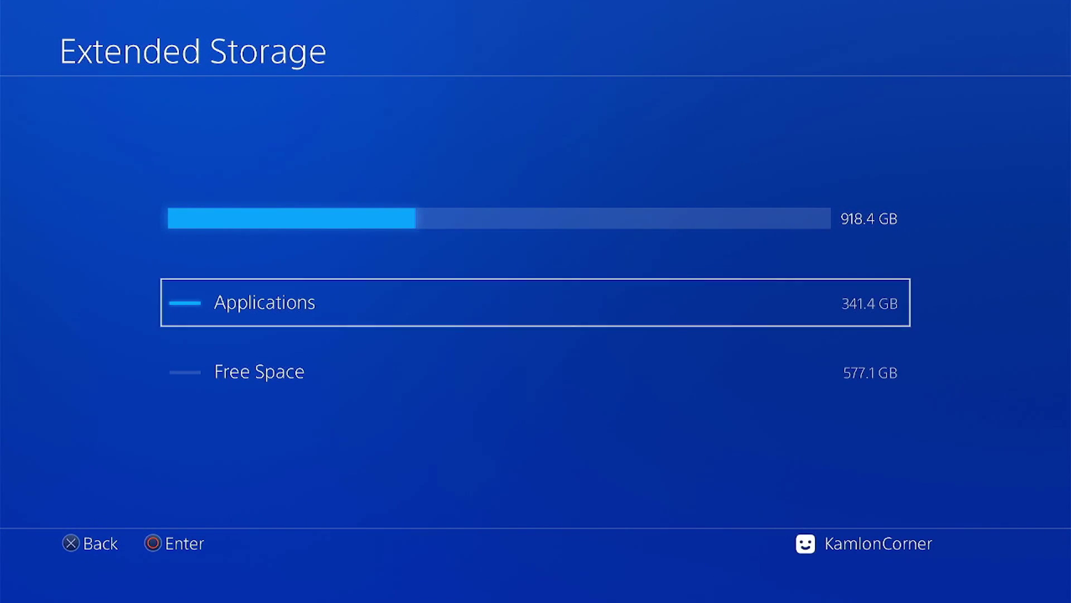
pyautogui.press('Escape')
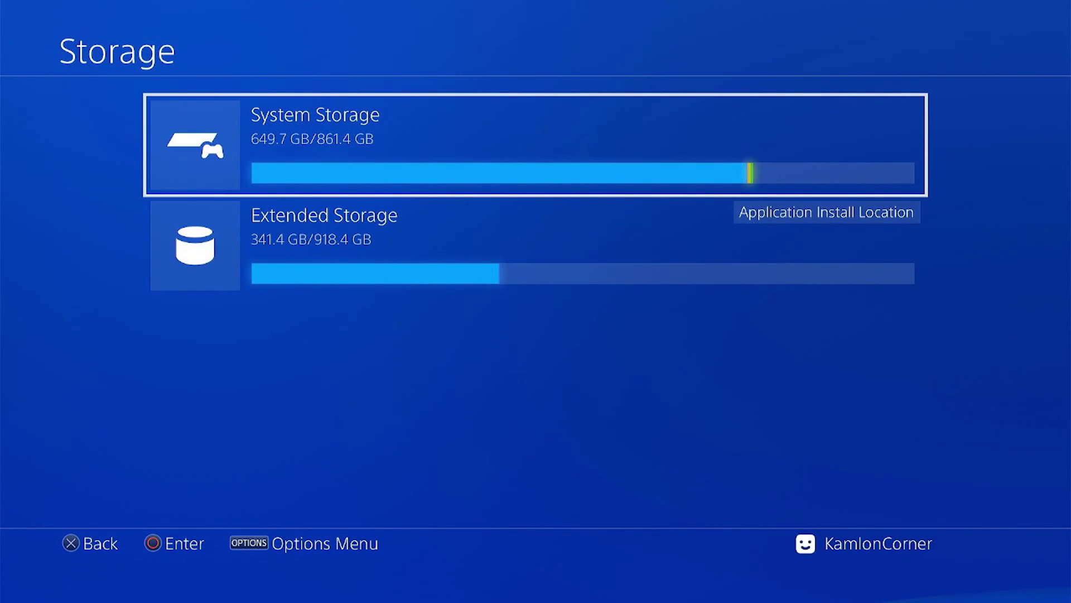
# - Move Red Dead Redemption 2 from system storage to extended storage and return to the storage overview
pyautogui.press('Return')
pyautogui.press('Return')
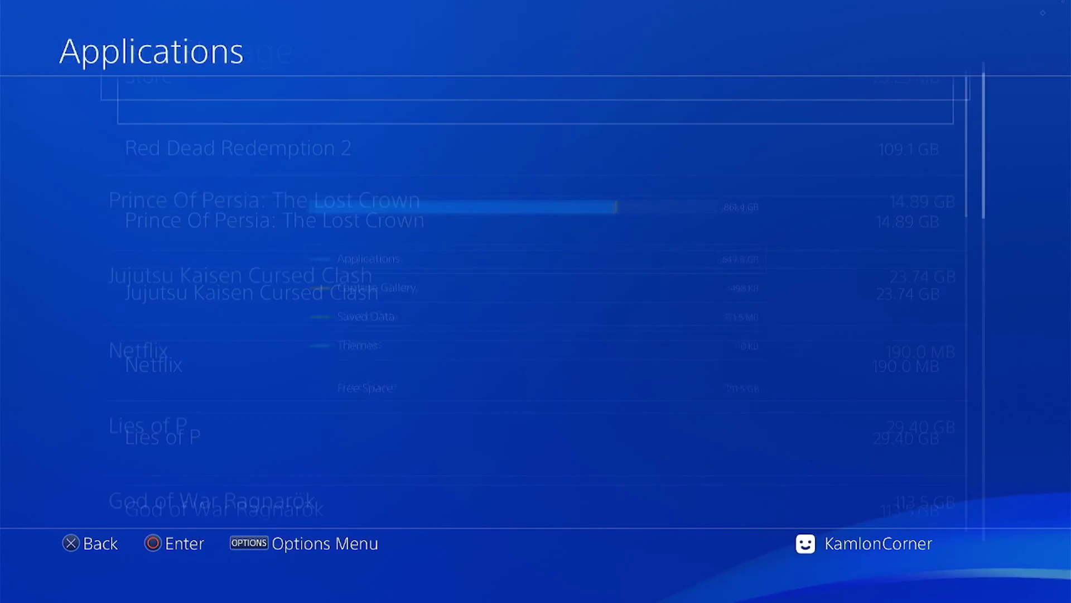
pyautogui.press('Down')
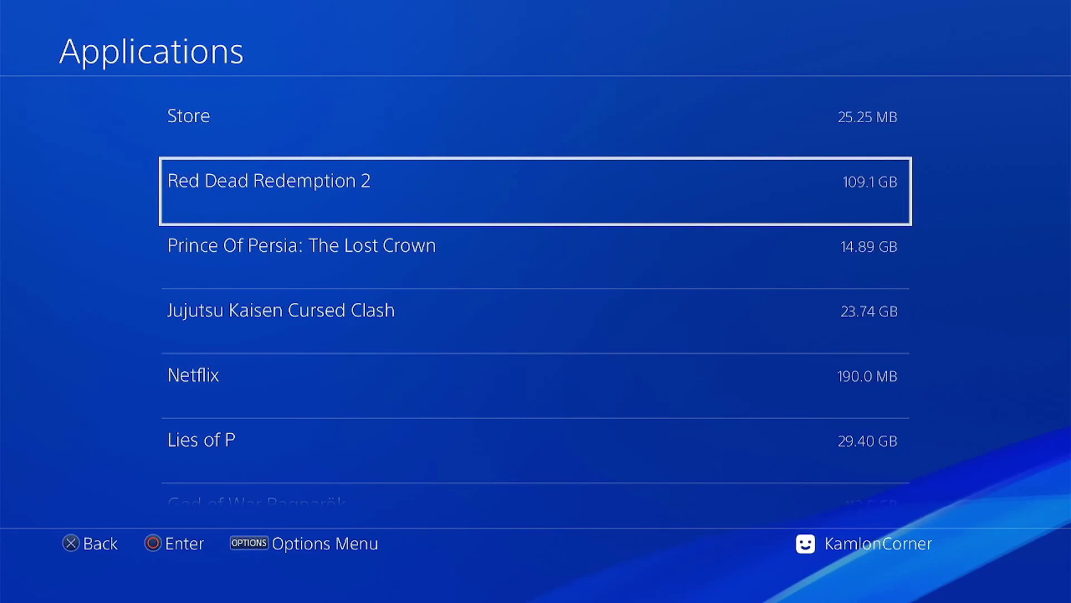
pyautogui.press('Menu')
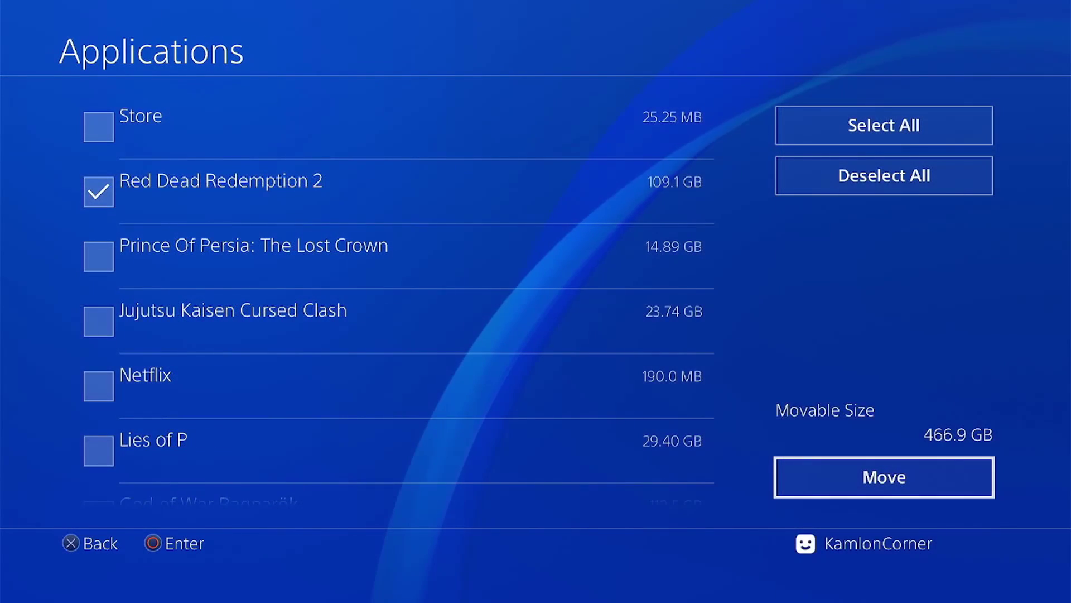
pyautogui.press('Return')
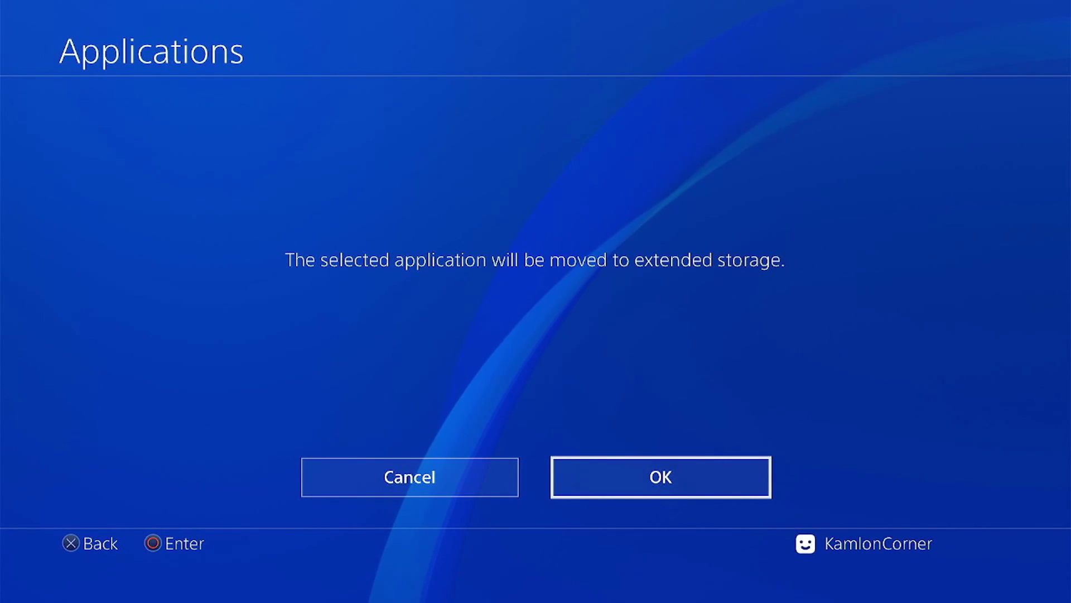
pyautogui.press('Return')
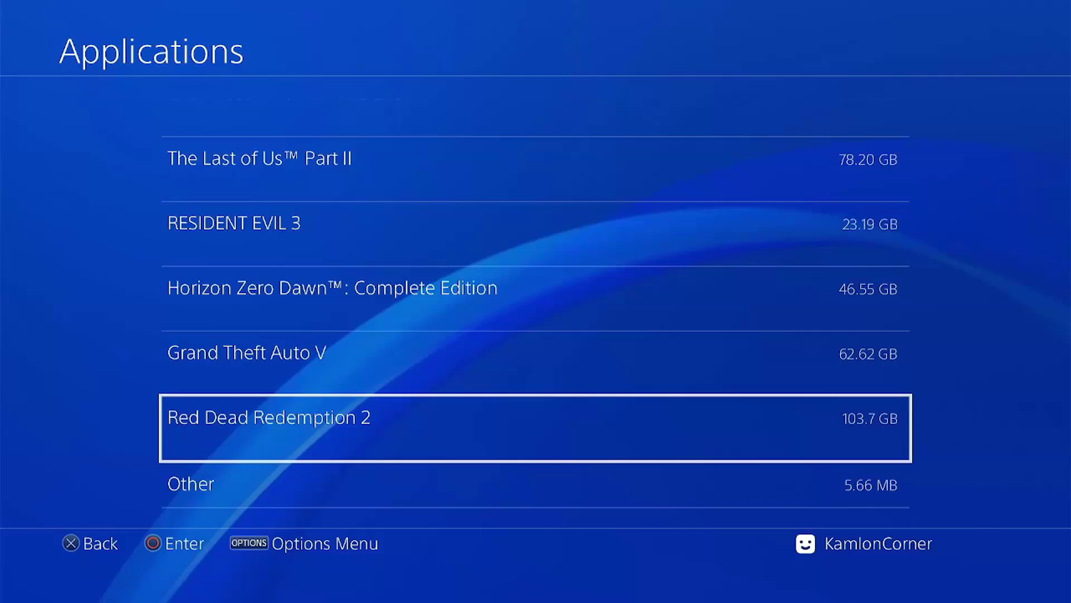
pyautogui.press('Escape')
pyautogui.press('Escape')
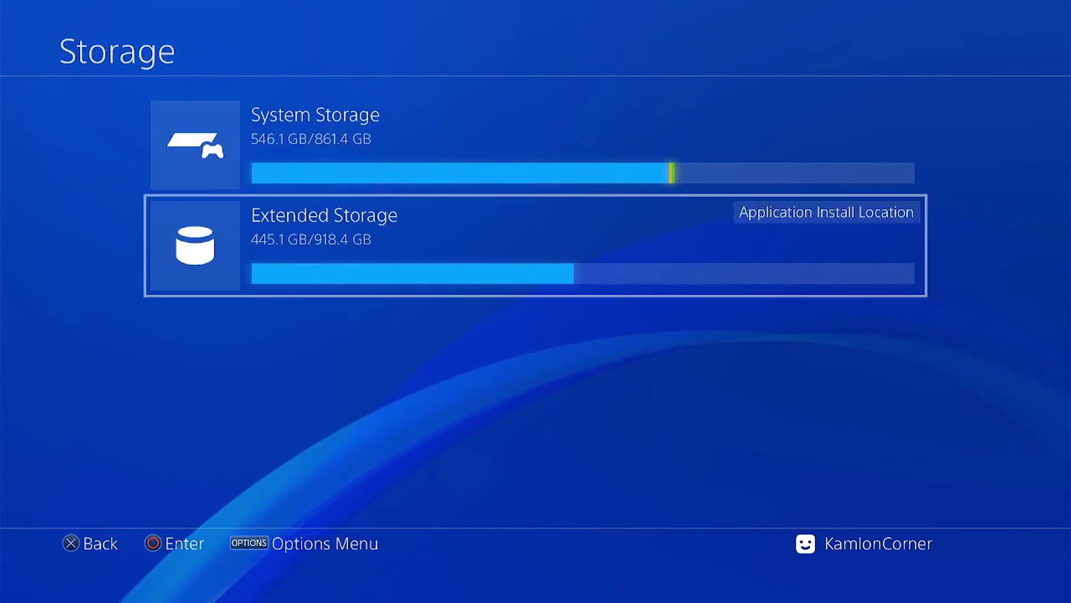
# - Return to the home screen and stop using the extended storage device in the sound and device settings for safe disconnection
pyautogui.press('Escape')
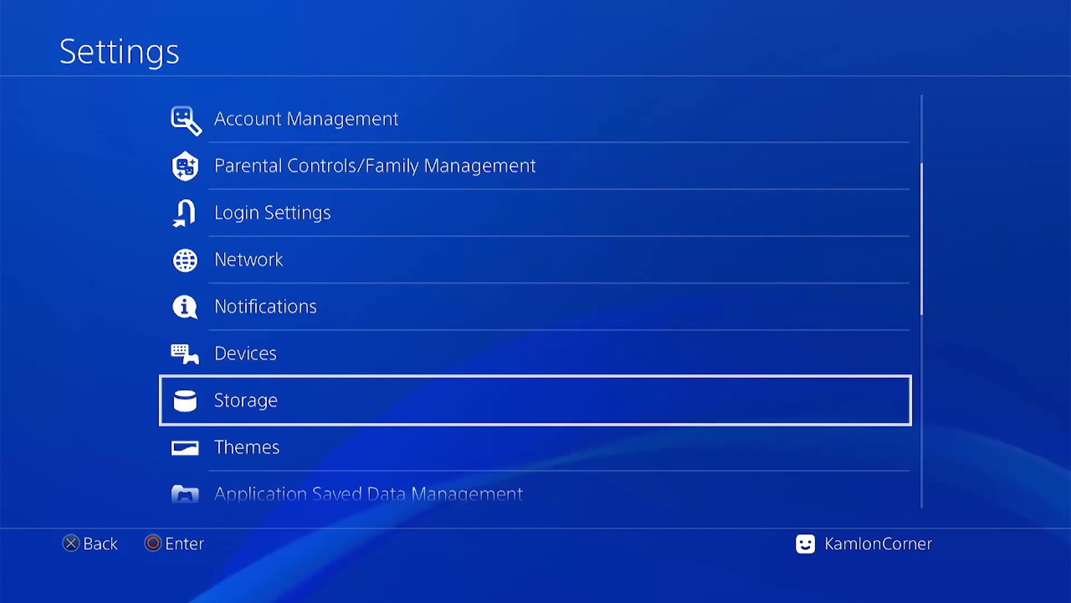
pyautogui.press('Escape')
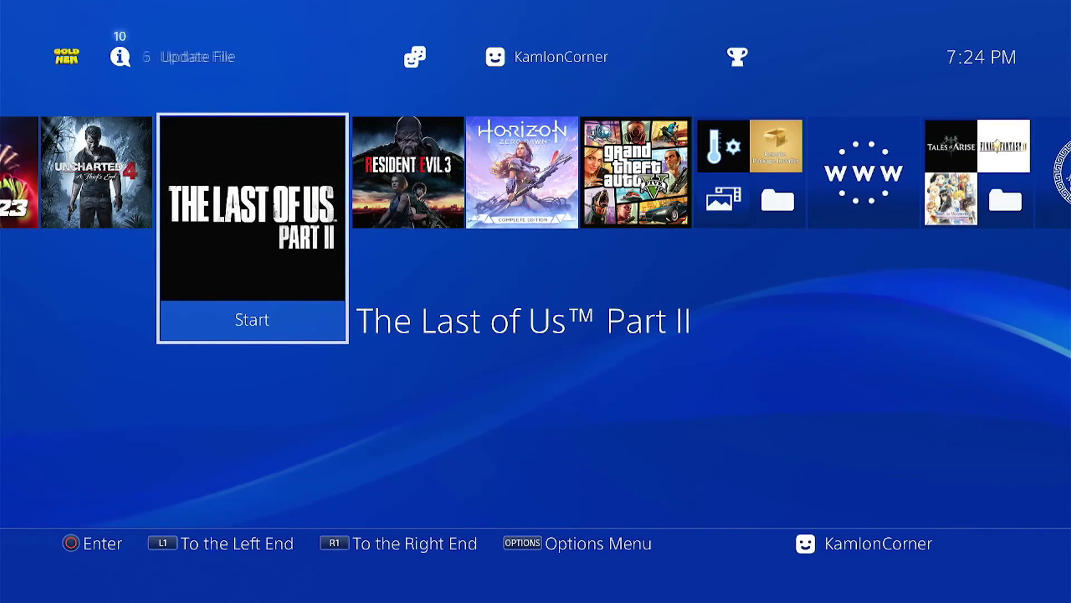
pyautogui.press('super')
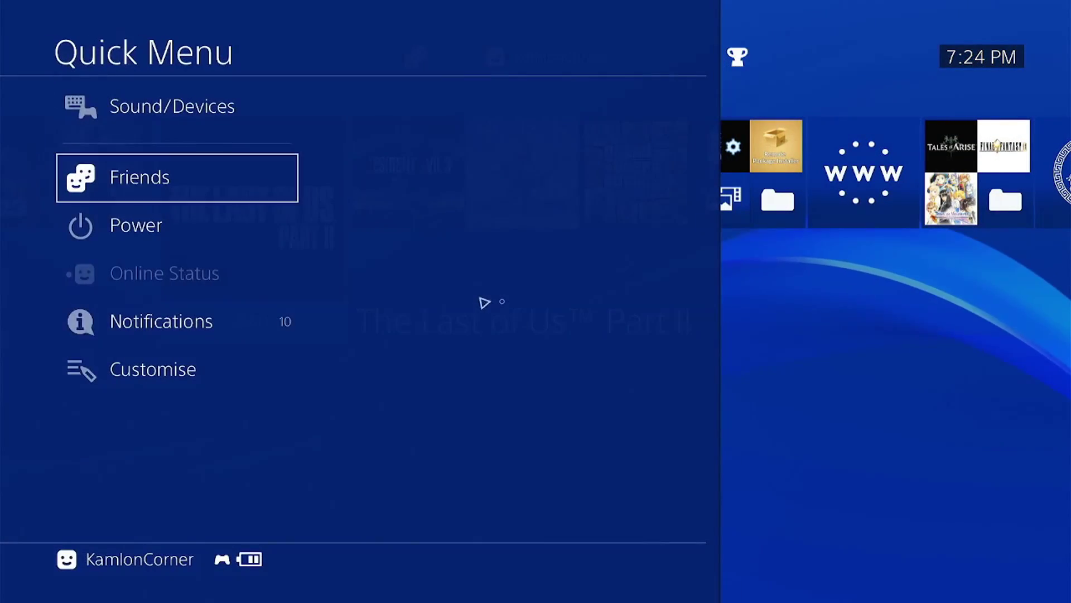
pyautogui.press('Up')
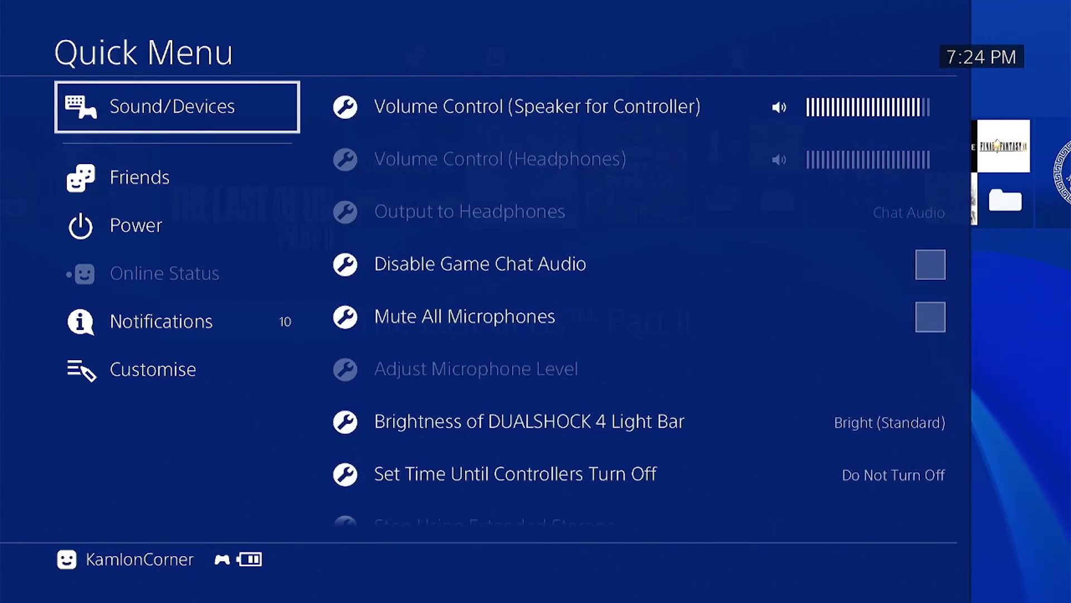
pyautogui.press('Right')
pyautogui.press('Down')
pyautogui.press('Down')
pyautogui.press('Down')
pyautogui.press('Down')
pyautogui.press('Down')
pyautogui.press('Down')
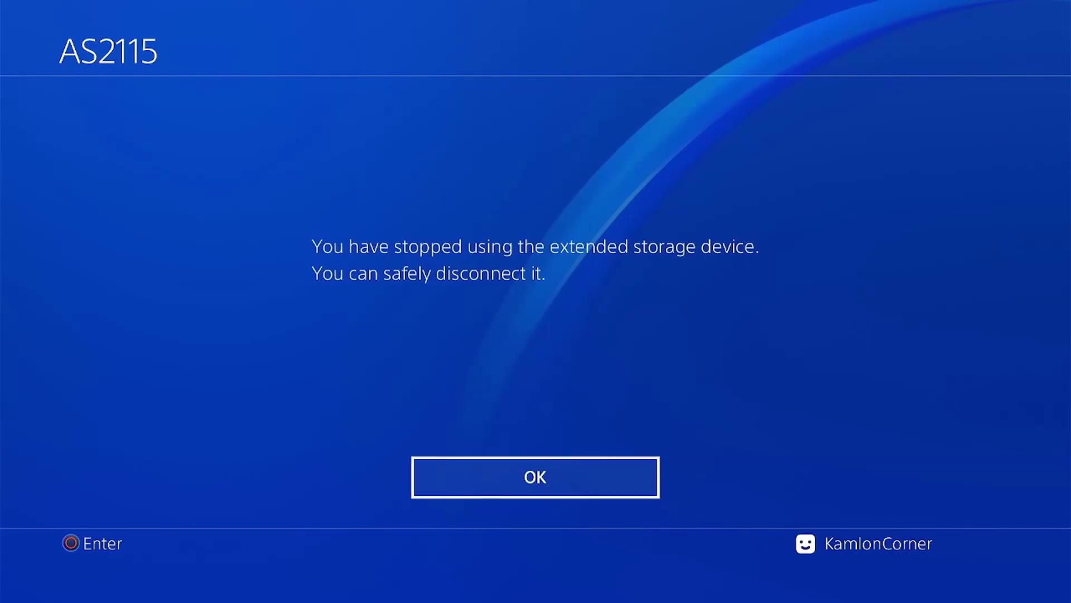
pyautogui.press('Return')
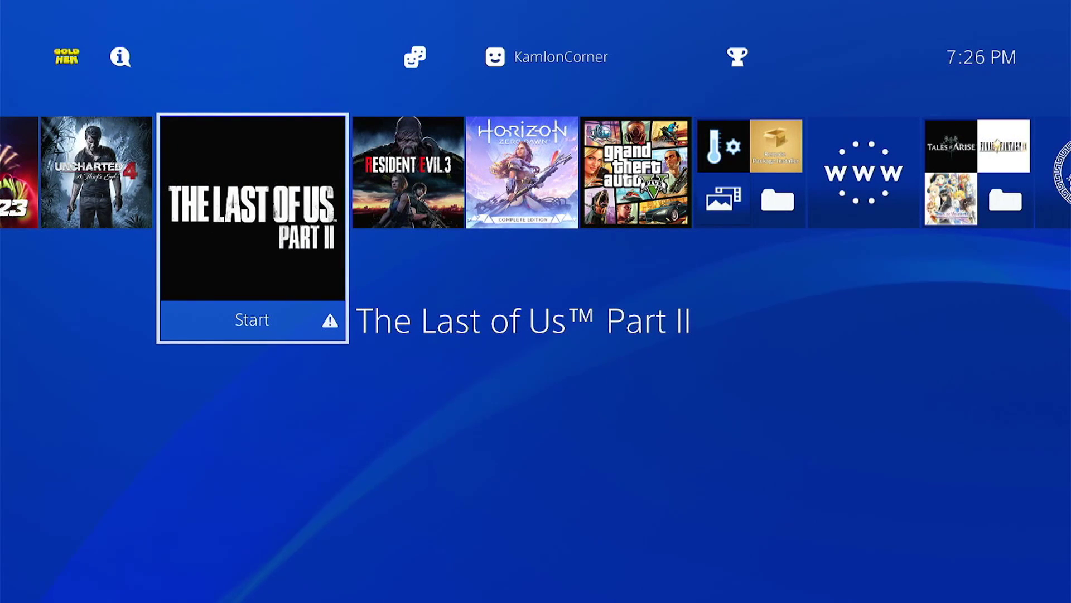